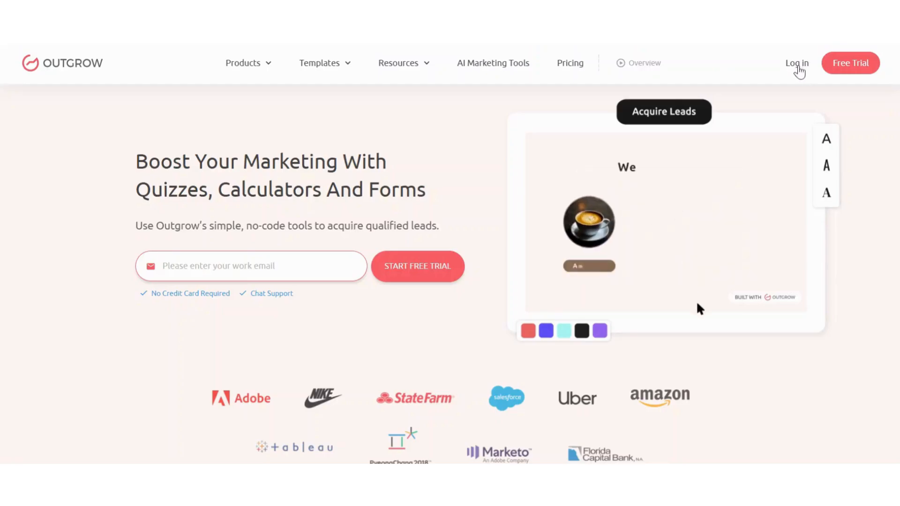
Log in to Outgrow and browse the premade templates for an Outcome Quiz.
click(797, 66)
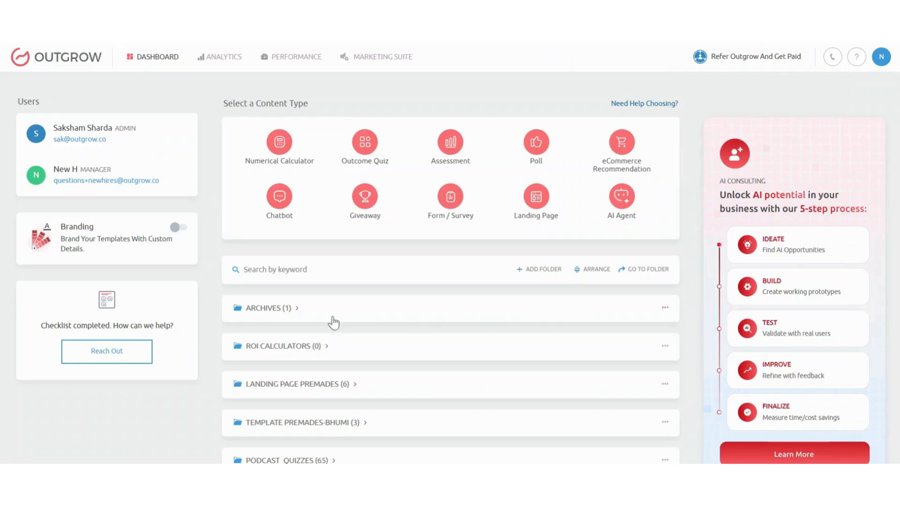
mouse_move(364, 155)
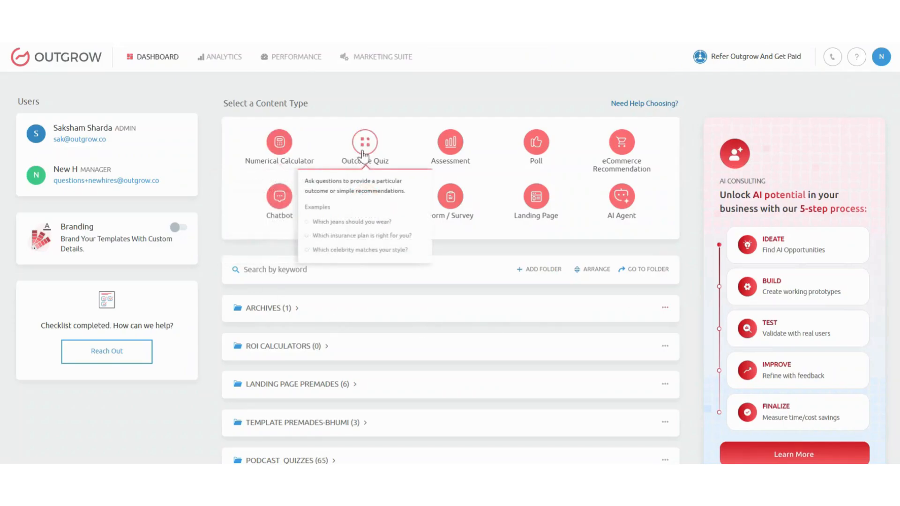
mouse_move(534, 153)
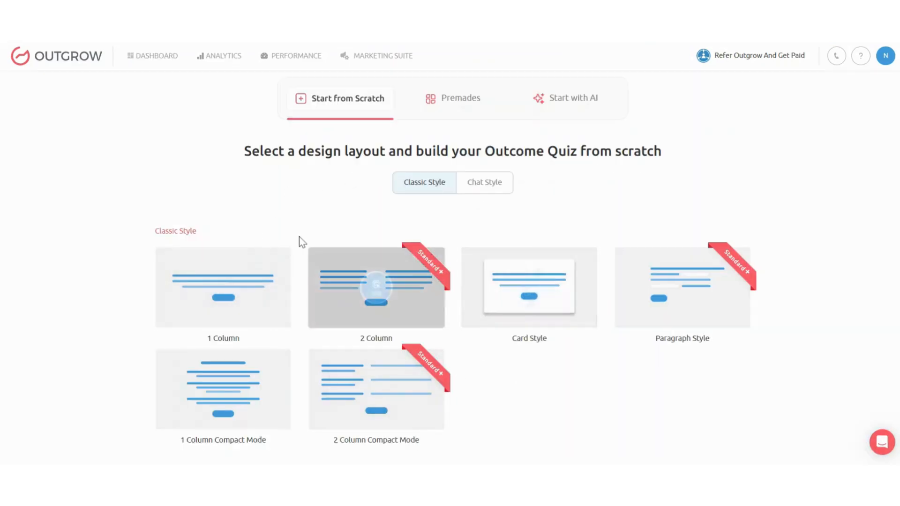
click(455, 108)
scroll(662, 268, down, 3)
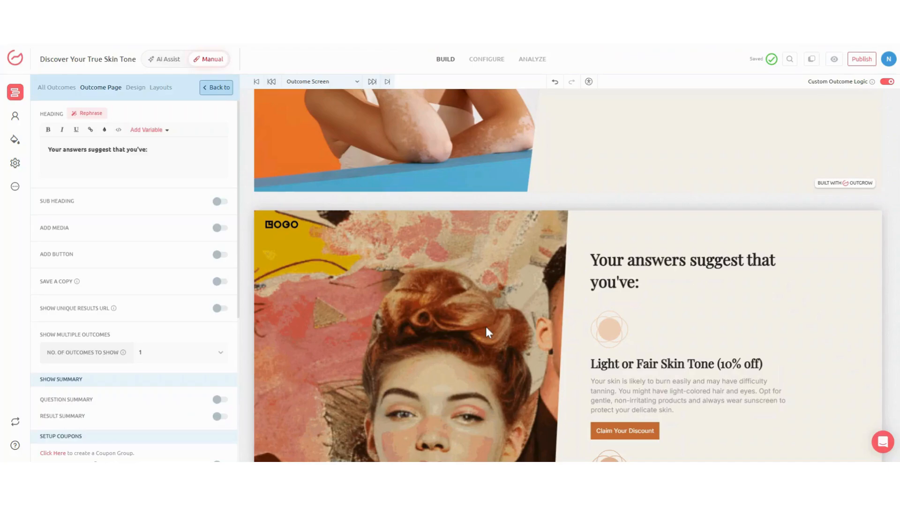
Examine the Outcome Page settings of the skin tone quiz, from the heading down to the summary, coupon, widget and footer options.
scroll(486, 330, down, 7)
scroll(460, 369, up, 7)
scroll(568, 276, up, 1)
drag(149, 150, 60, 150)
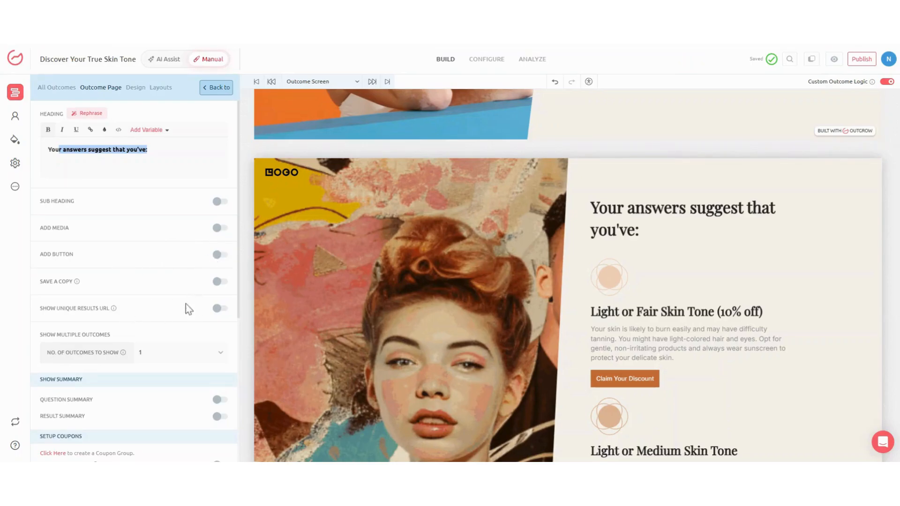
scroll(162, 375, down, 5)
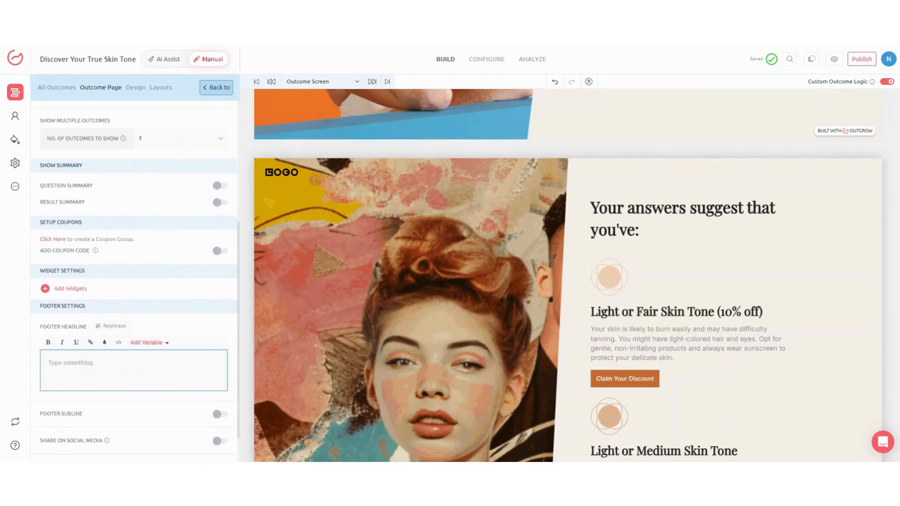
scroll(161, 376, down, 2)
scroll(134, 281, up, 5)
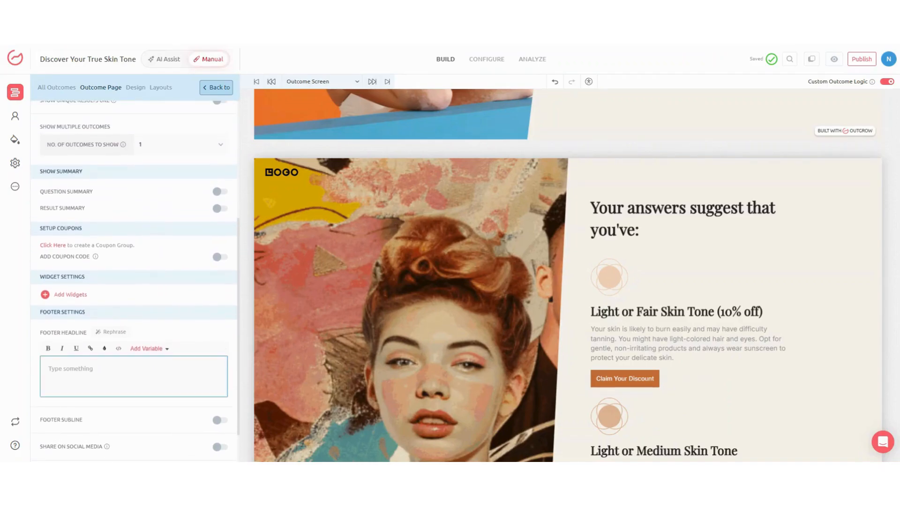
scroll(134, 281, up, 2)
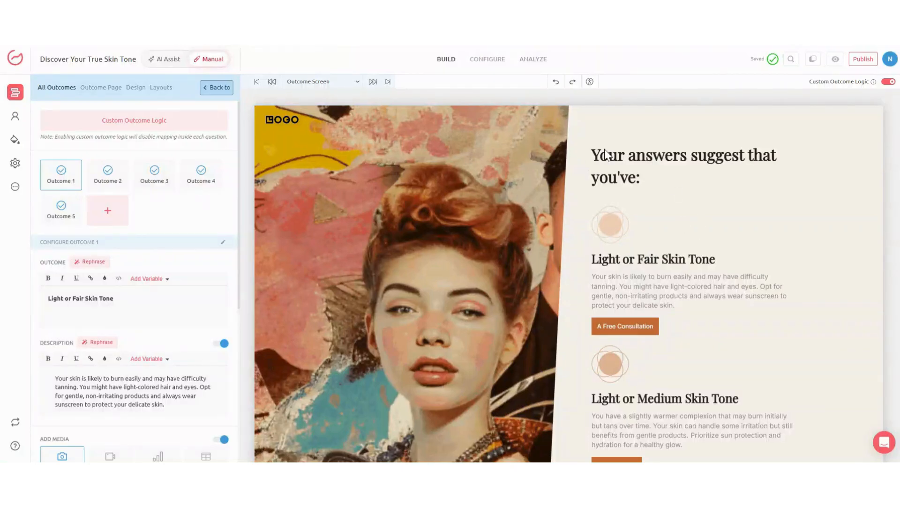
Review every skin tone outcome on the outcome screen preview, comparing the descriptions and call-to-action buttons.
scroll(675, 194, down, 1)
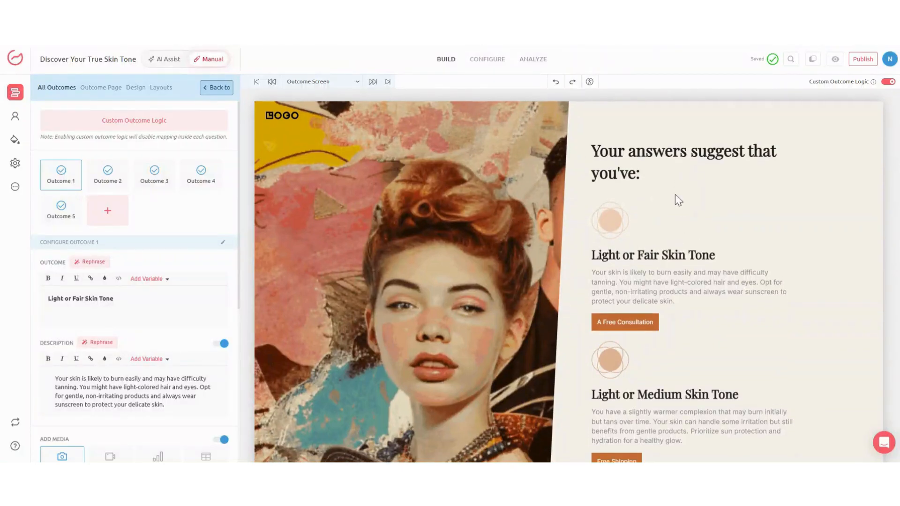
scroll(675, 194, up, 2)
scroll(622, 196, down, 4)
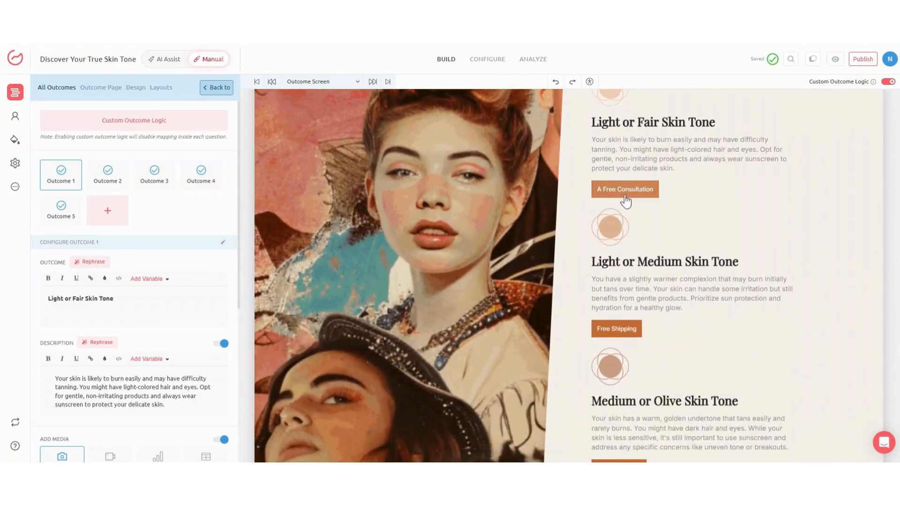
scroll(624, 198, down, 2)
scroll(623, 260, down, 3)
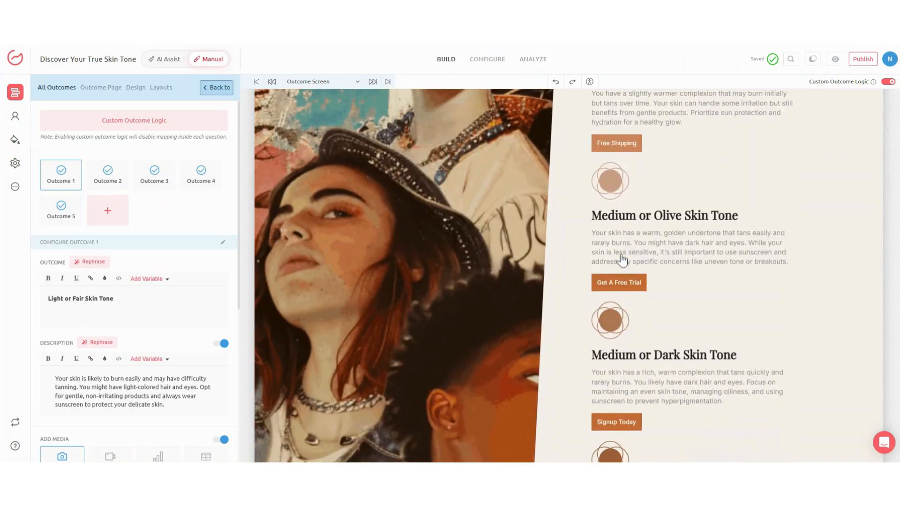
scroll(628, 295, down, 2)
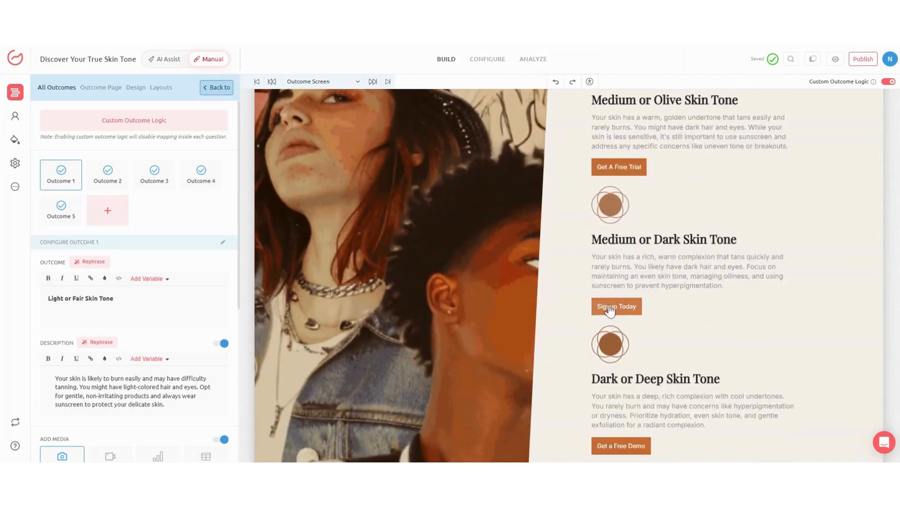
scroll(626, 323, down, 1)
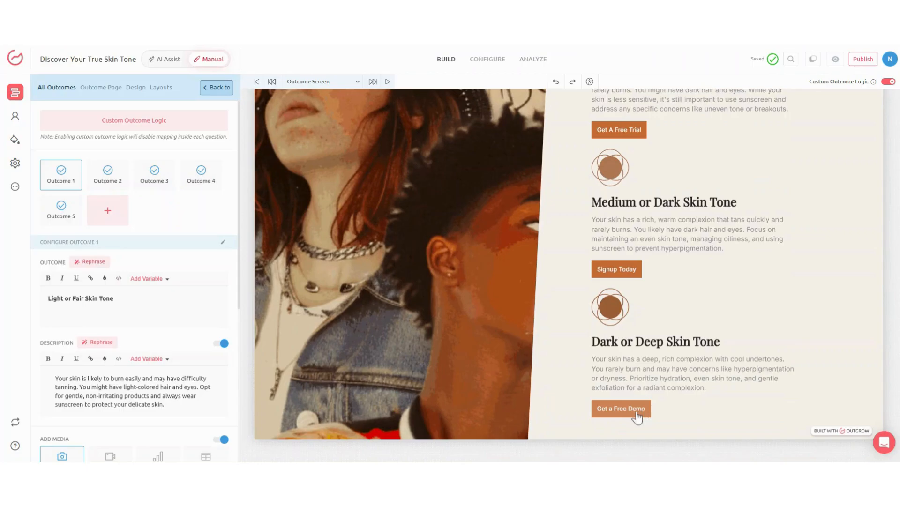
scroll(652, 350, up, 4)
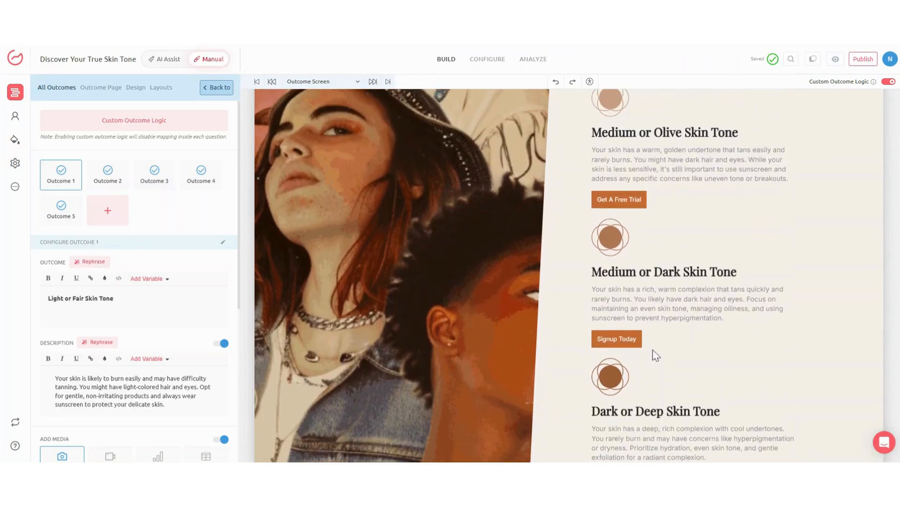
scroll(652, 349, up, 1)
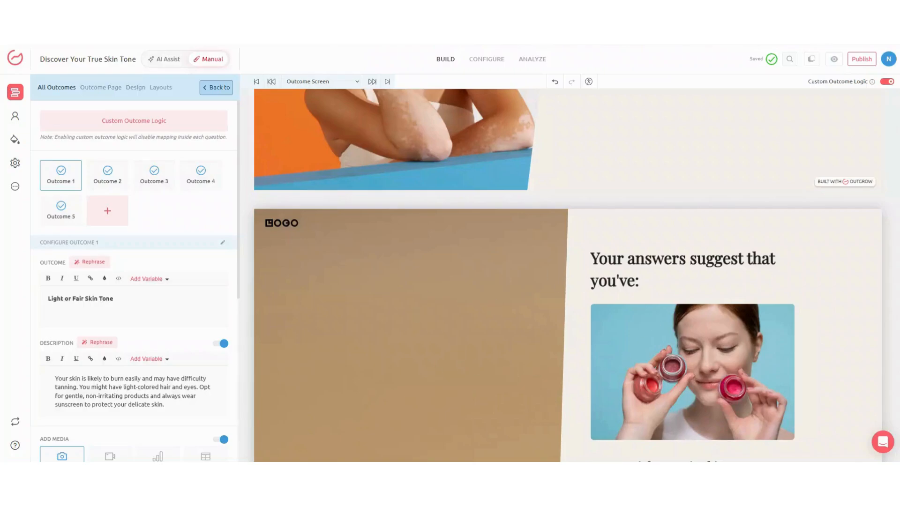
Check Outcome 1's title, description, image and primary button settings against its preview.
scroll(536, 312, down, 1)
scroll(536, 312, up, 1)
scroll(536, 312, down, 1)
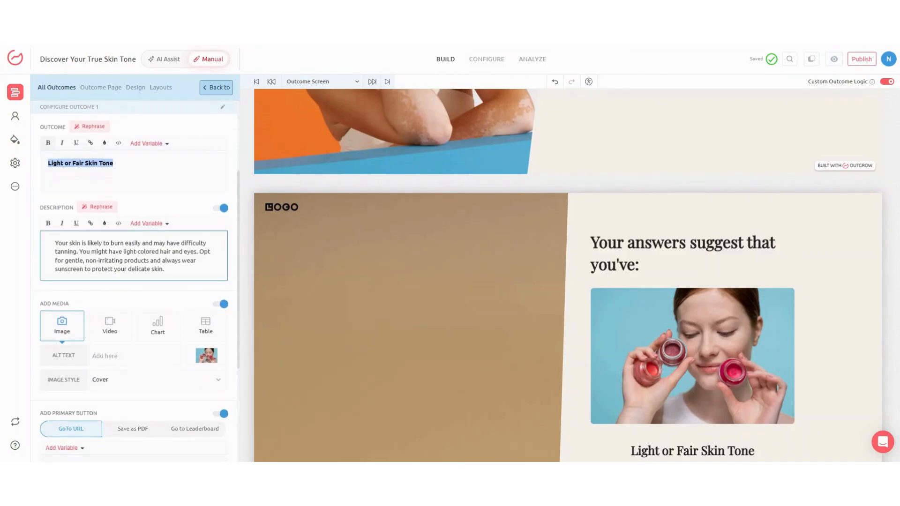
scroll(68, 254, down, 4)
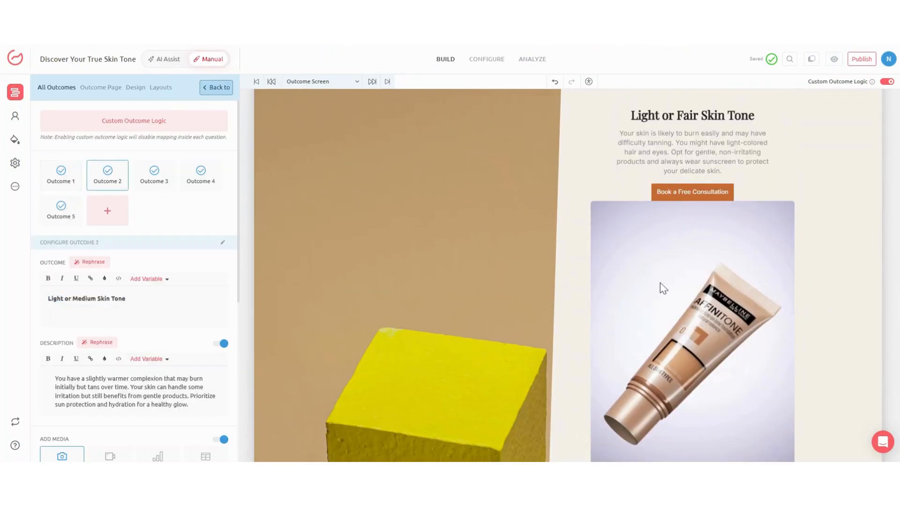
Examine Outcome 2's media and primary button settings and look through all the outcomes in the preview.
scroll(134, 281, down, 7)
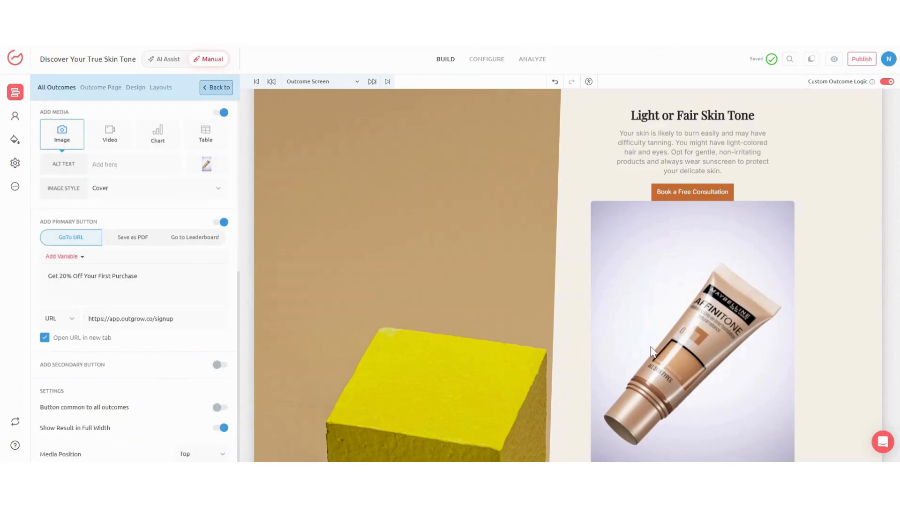
scroll(673, 351, down, 5)
scroll(707, 336, down, 3)
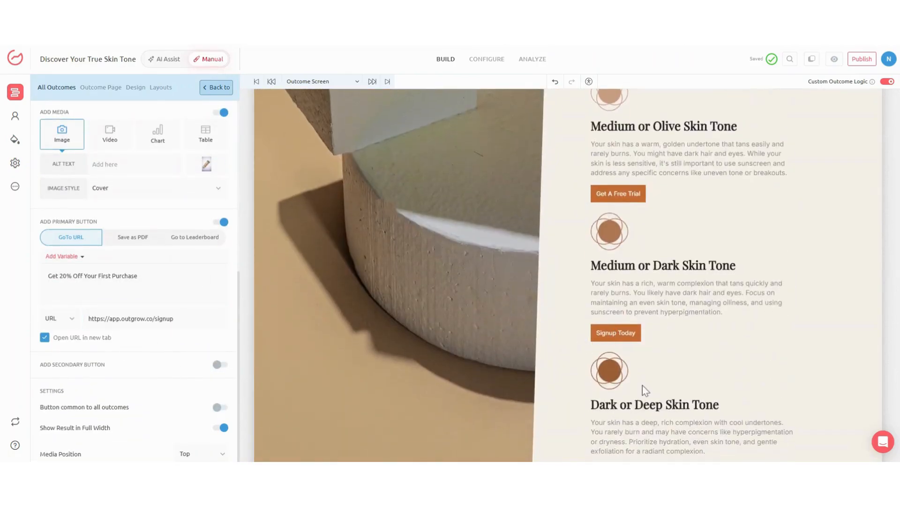
scroll(655, 386, down, 2)
scroll(678, 279, up, 2)
scroll(679, 280, up, 10)
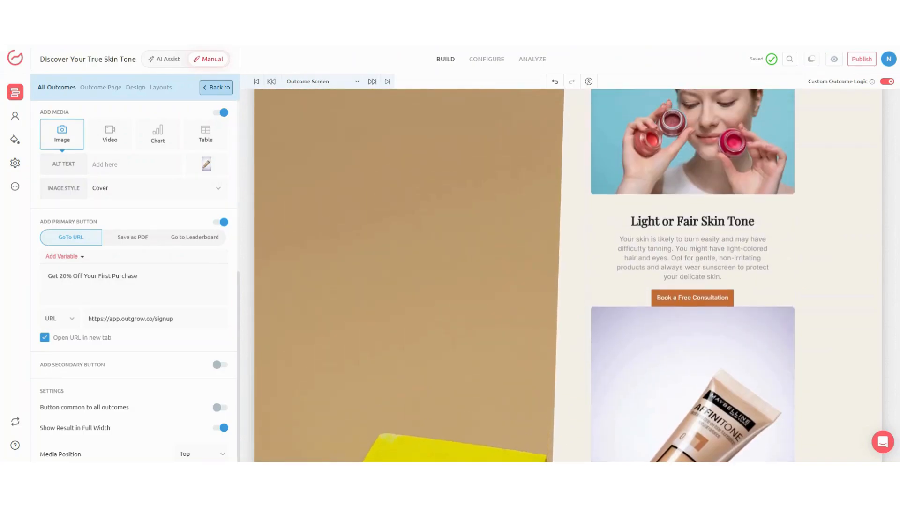
scroll(692, 275, up, 2)
scroll(692, 275, down, 4)
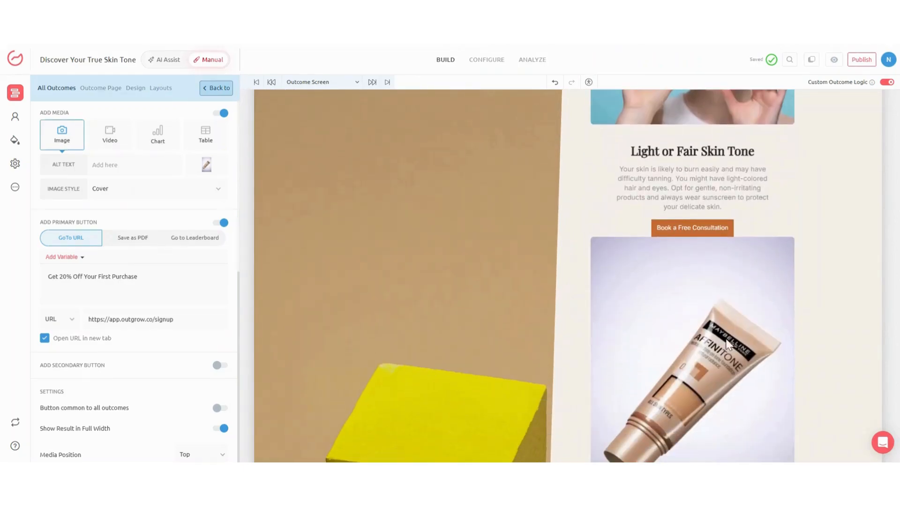
Publish the Discover Your True Skin Tone quiz and open its Social Media Launch Links settings.
click(861, 59)
click(820, 205)
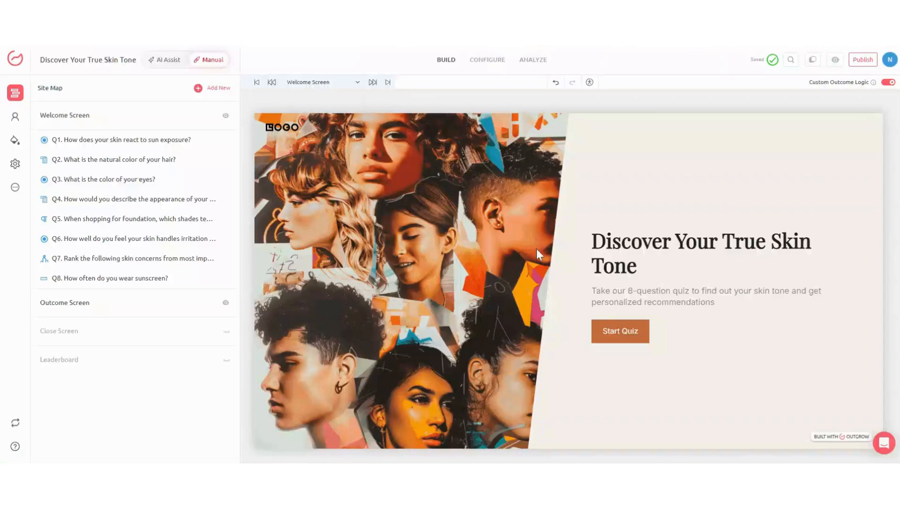
click(488, 60)
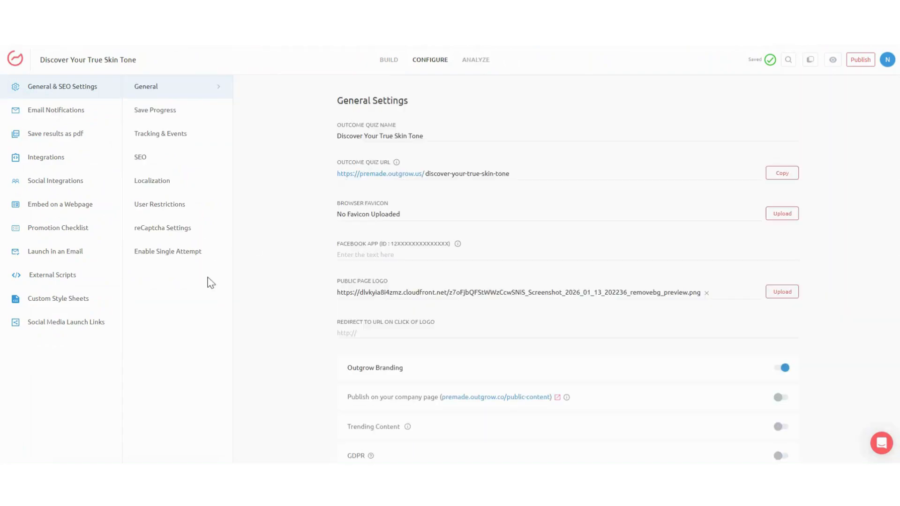
click(55, 325)
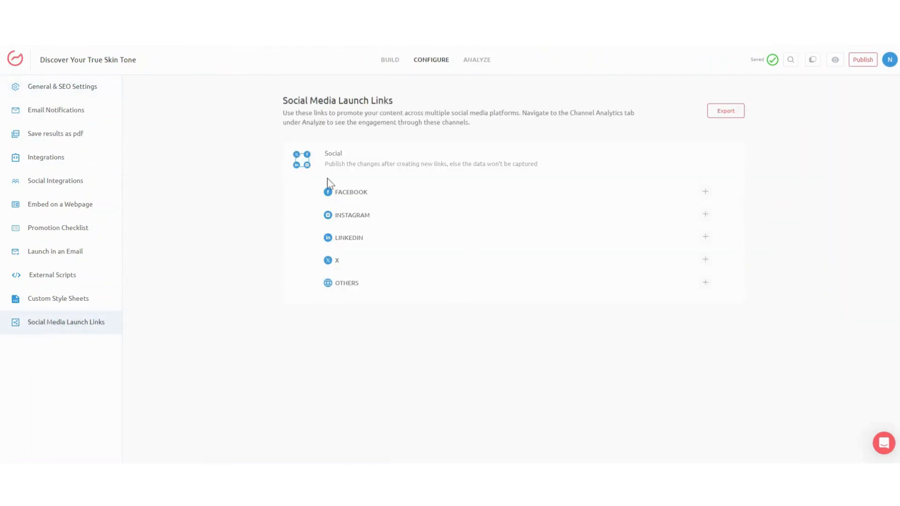
Review the options for launching the quiz in an email and the In Page code for embedding it on a webpage.
click(70, 256)
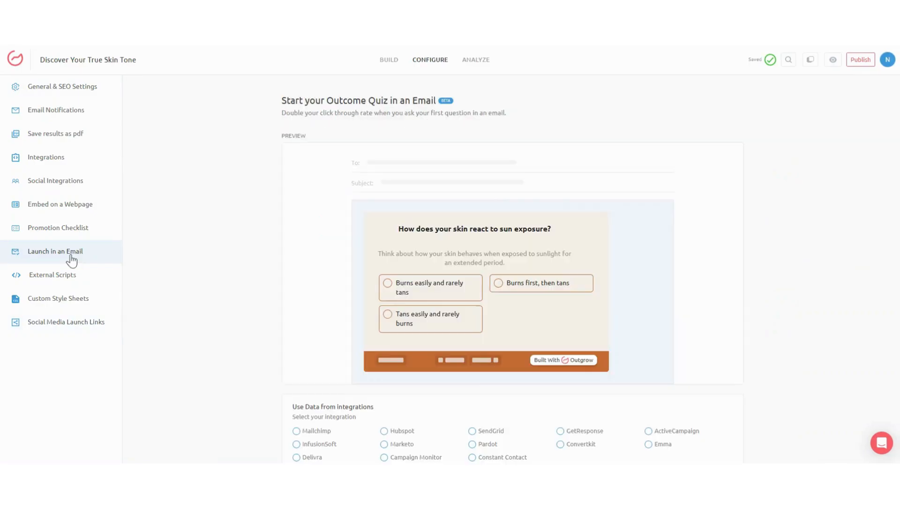
scroll(483, 342, down, 2)
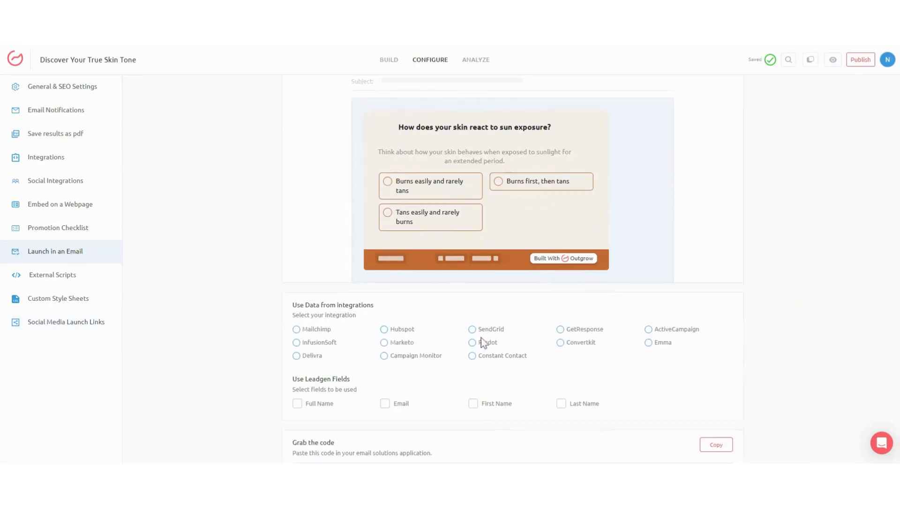
click(72, 207)
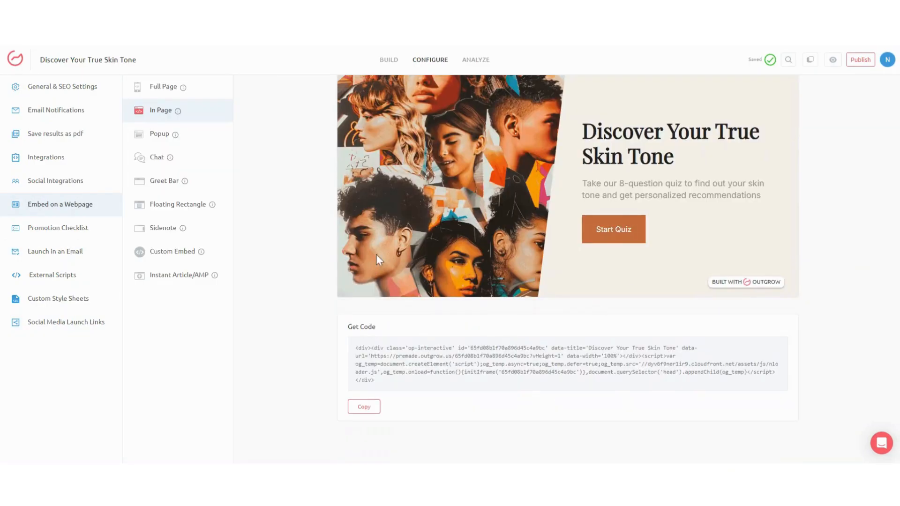
scroll(569, 283, up, 1)
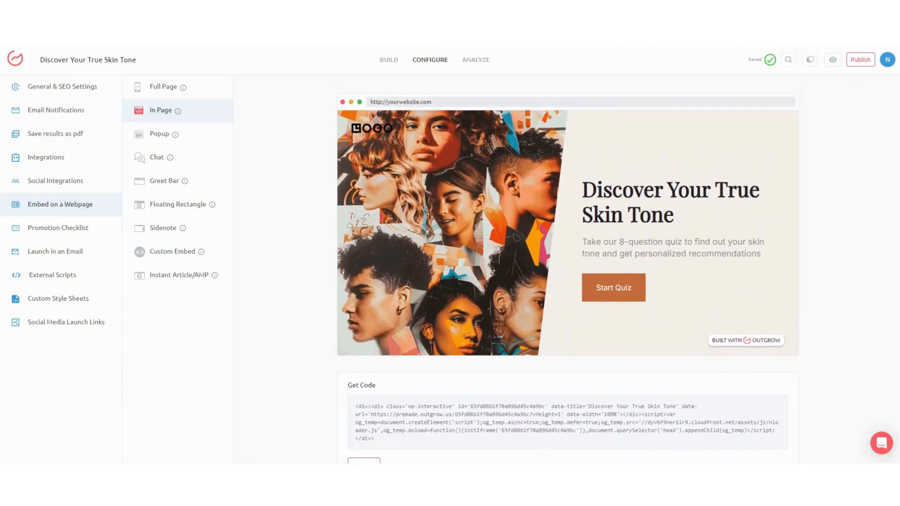
scroll(567, 270, down, 1)
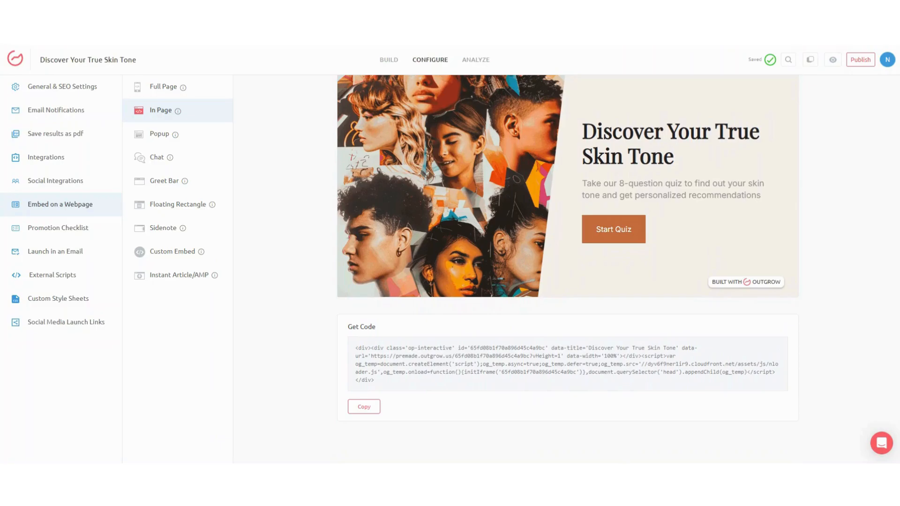
Examine the quiz's analytics overview, including visitor metrics, engagement on CTAs and the traffic chart.
click(474, 61)
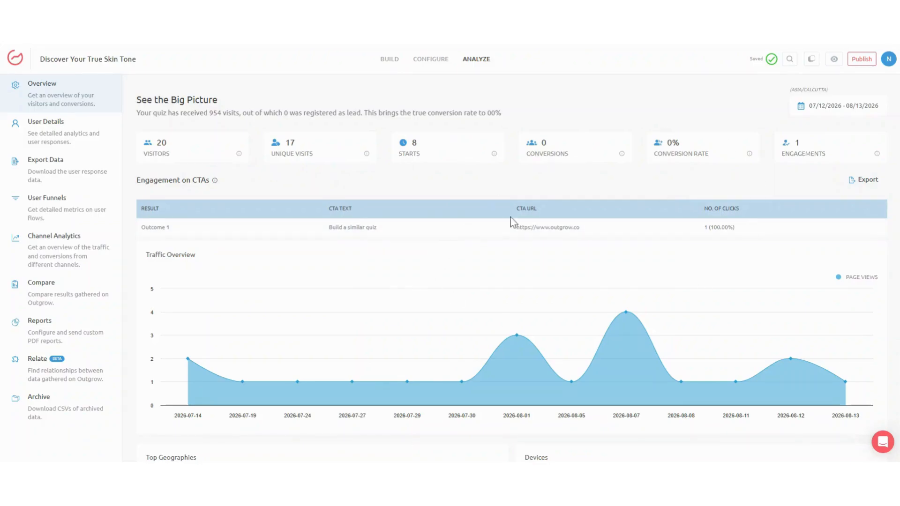
scroll(517, 226, down, 1)
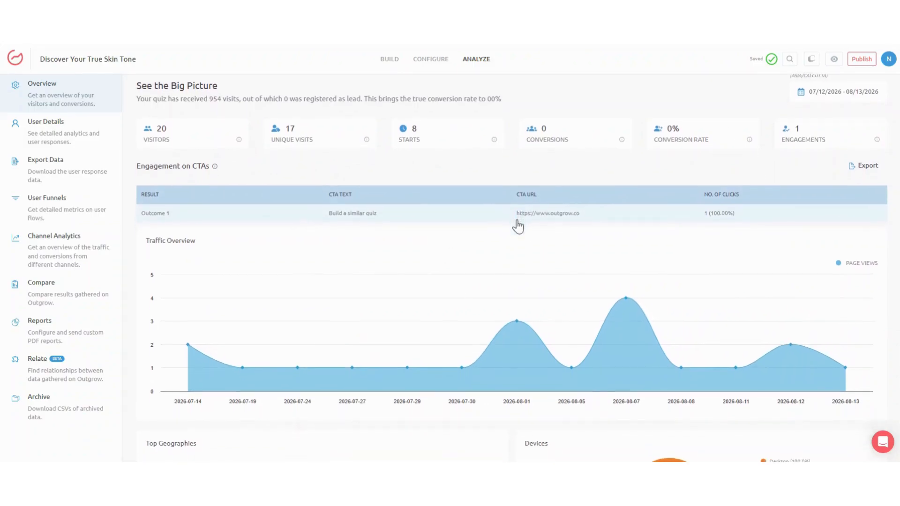
scroll(512, 267, down, 1)
scroll(512, 268, up, 2)
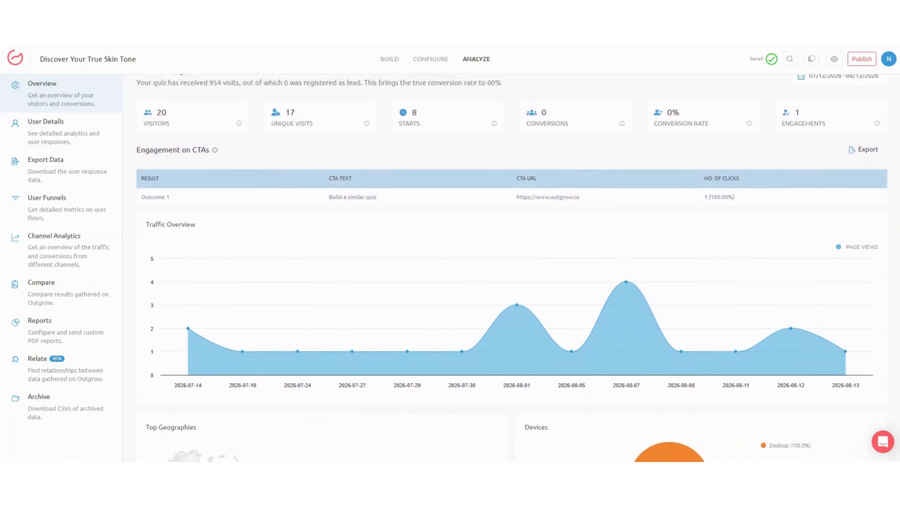
scroll(512, 267, down, 3)
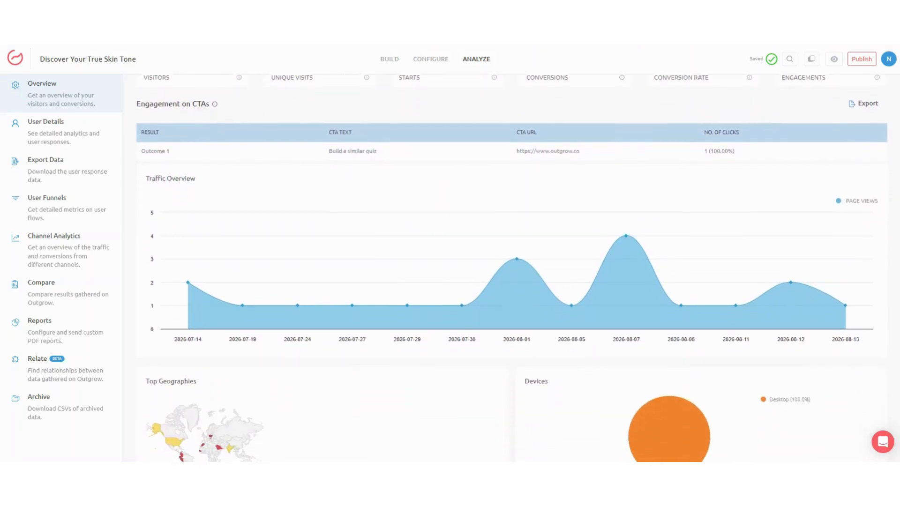
scroll(512, 268, up, 1)
scroll(512, 267, up, 2)
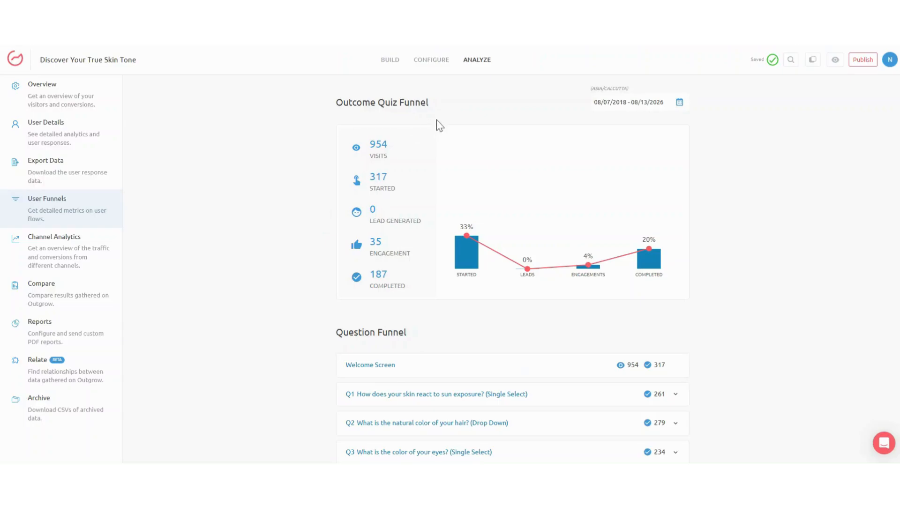
Inspect the Outcome Quiz Funnel under User Funnels, focusing on the started and lead generated metrics.
scroll(493, 129, down, 1)
scroll(493, 130, up, 1)
drag(370, 188, 373, 188)
click(397, 189)
drag(393, 221, 420, 221)
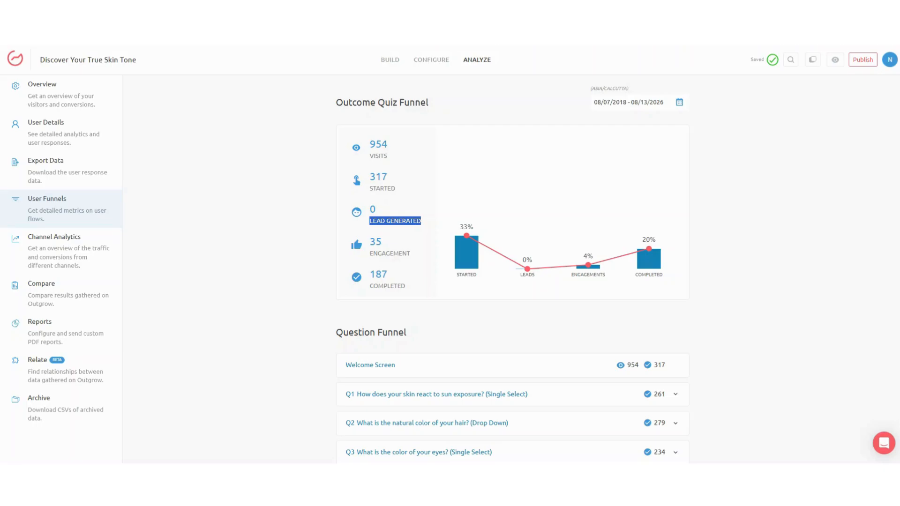
Examine the engagement metric in the Outcome Quiz Funnel and the question-by-question completions in the Question Funnel.
click(420, 222)
drag(385, 253, 410, 254)
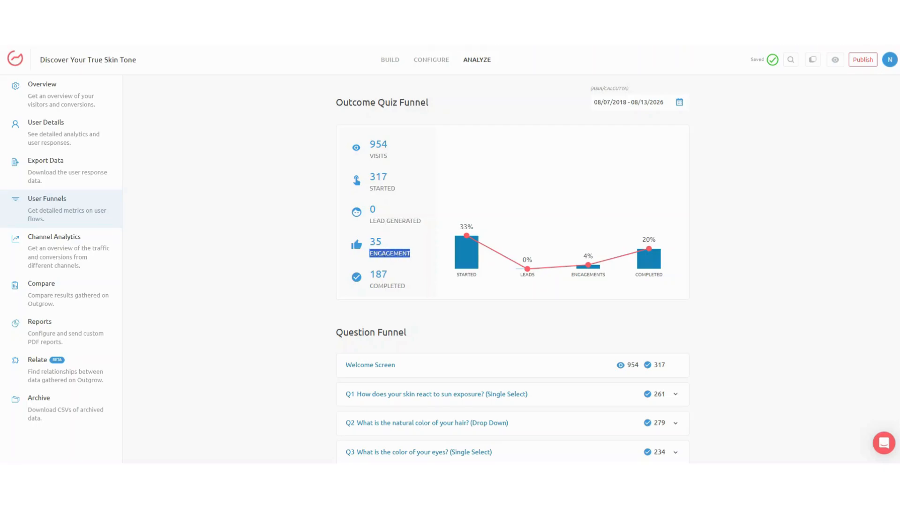
click(415, 255)
scroll(415, 256, down, 5)
scroll(512, 269, down, 1)
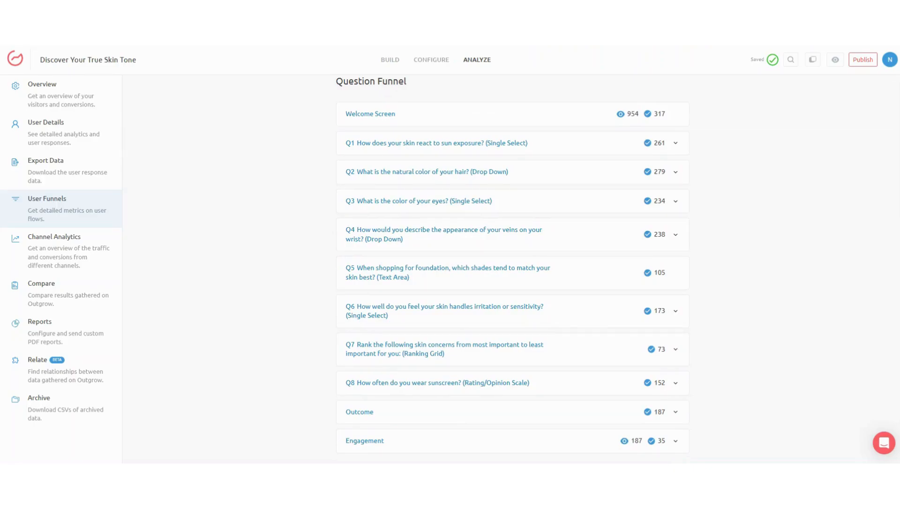
scroll(512, 269, up, 6)
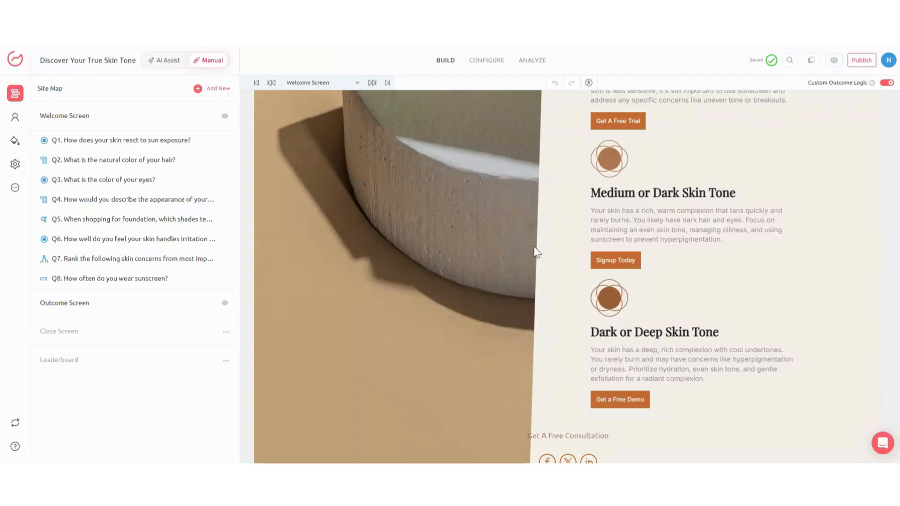
Review the quiz's outcome results with their call-to-action buttons and the last questions in the Build view.
scroll(537, 252, up, 1)
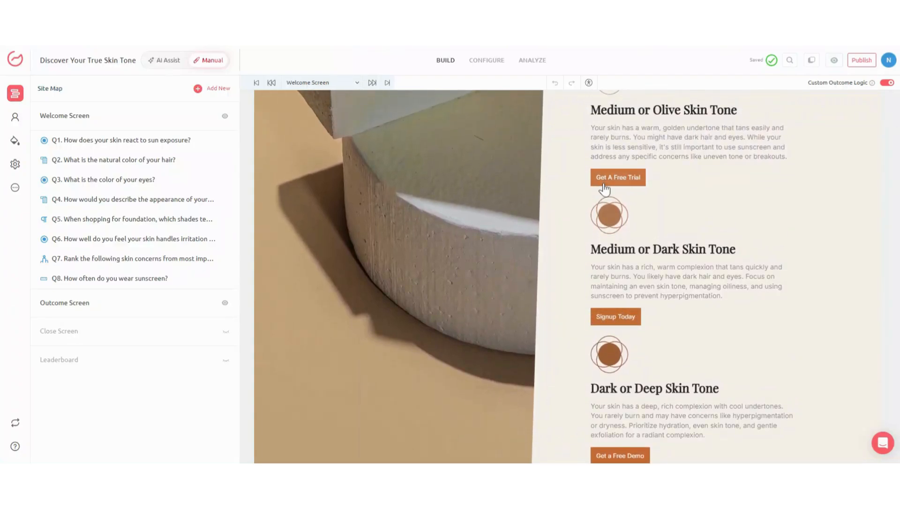
scroll(604, 189, up, 5)
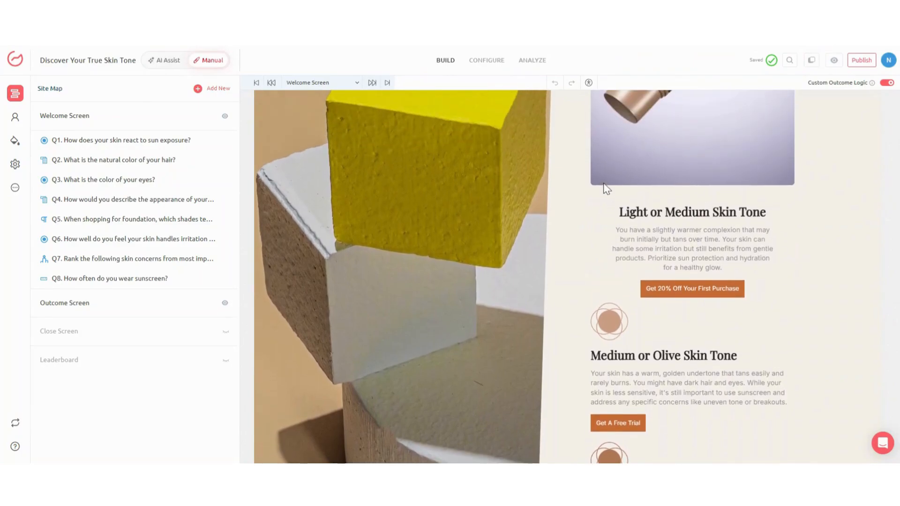
scroll(605, 189, up, 7)
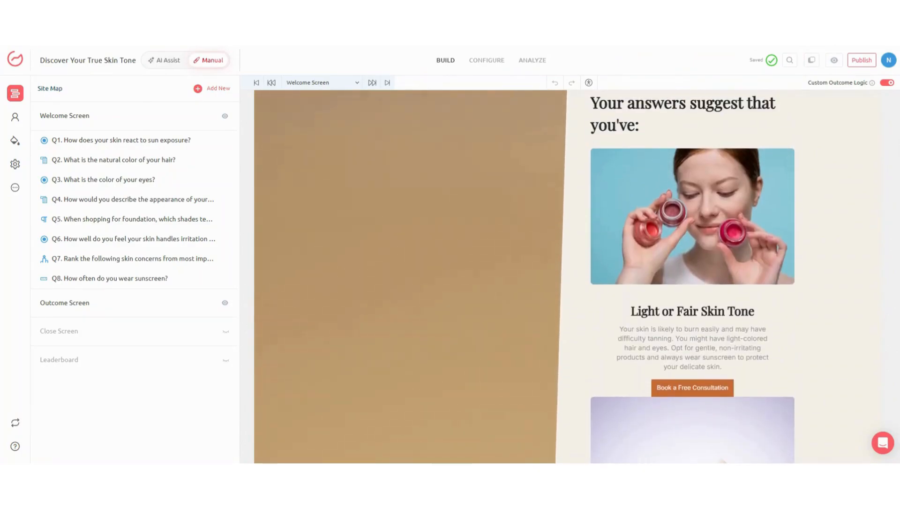
scroll(569, 277, up, 15)
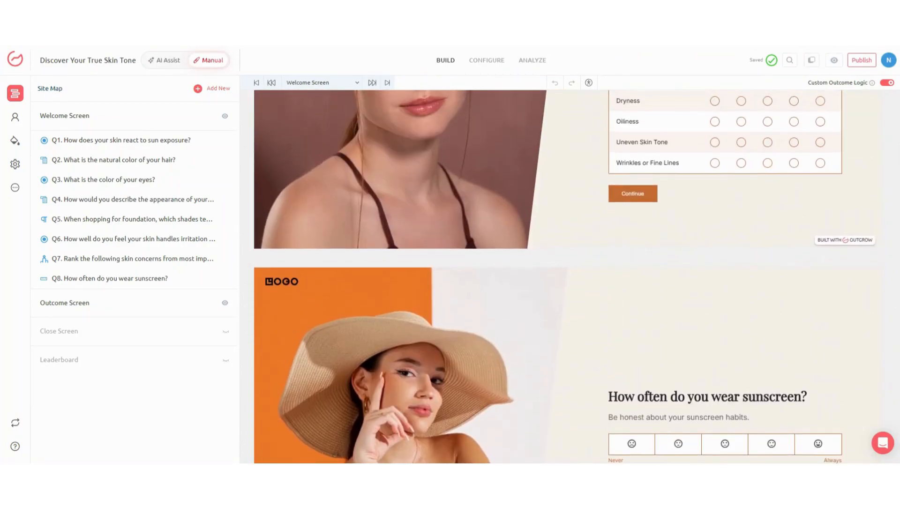